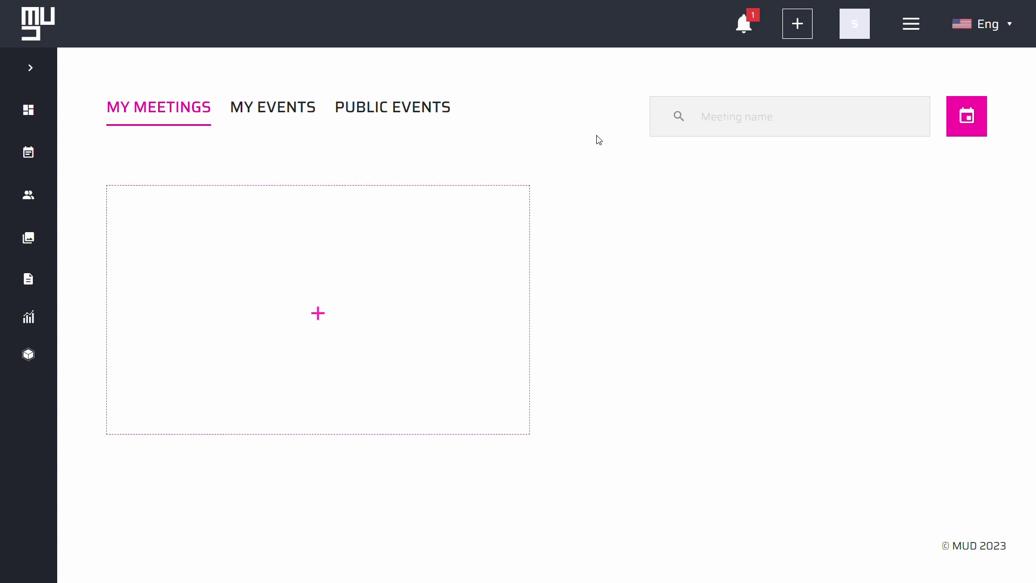
Switch to the My Events list, then open and dismiss the navigation menu.
click(296, 111)
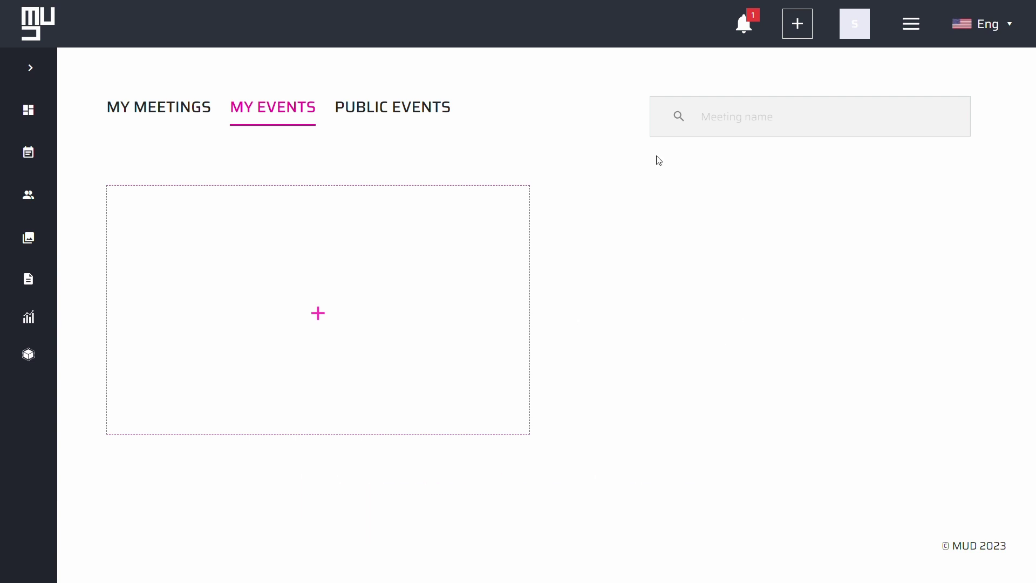
click(918, 34)
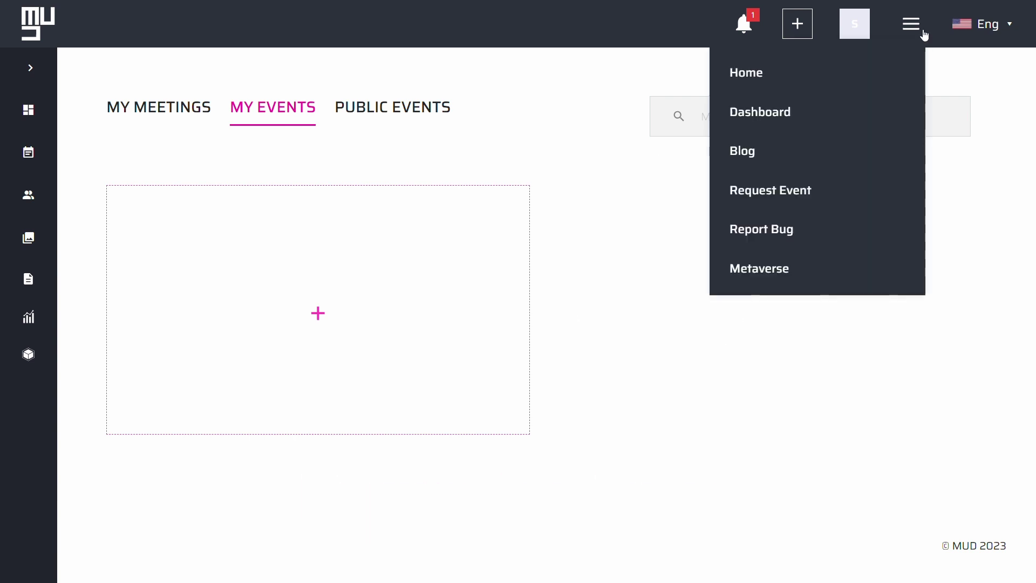
click(816, 188)
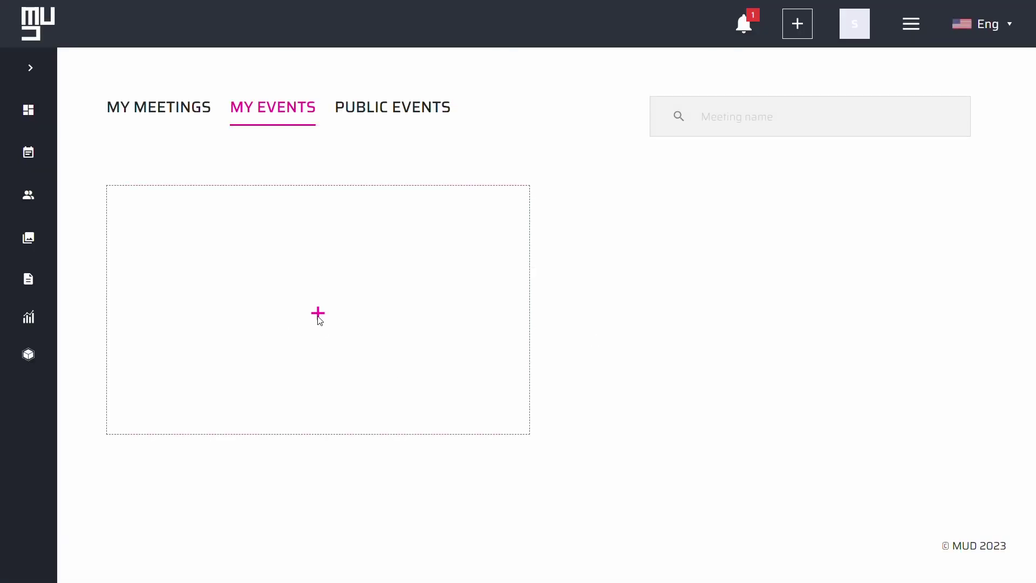
Start a new event, make it Public, and choose In-Person as the event type.
click(319, 314)
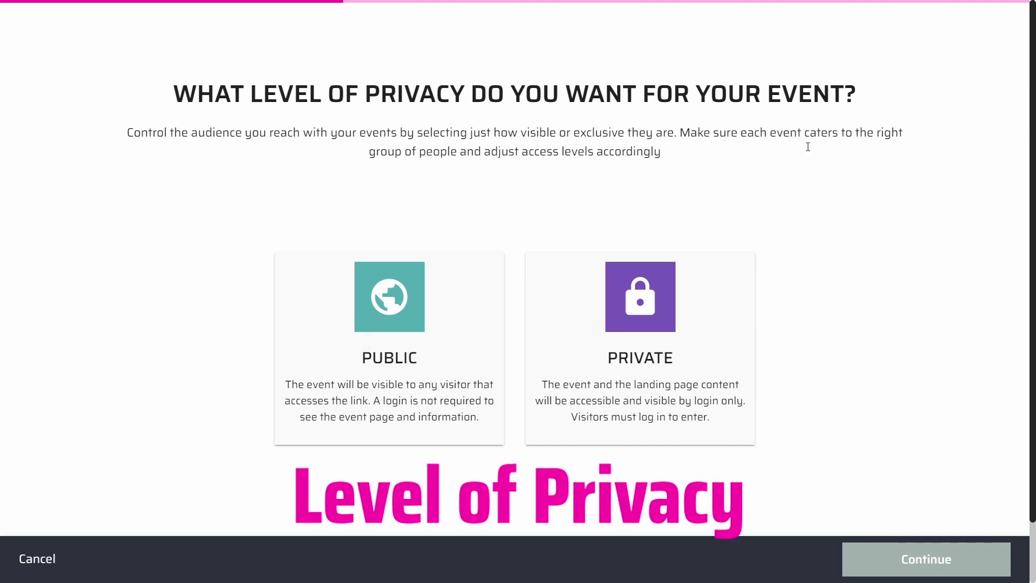
click(441, 321)
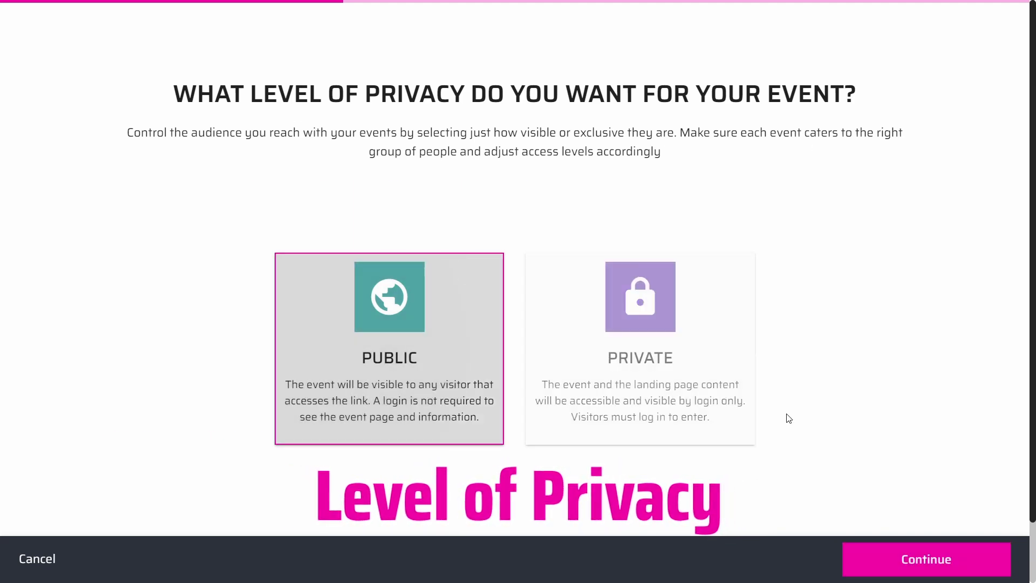
click(900, 559)
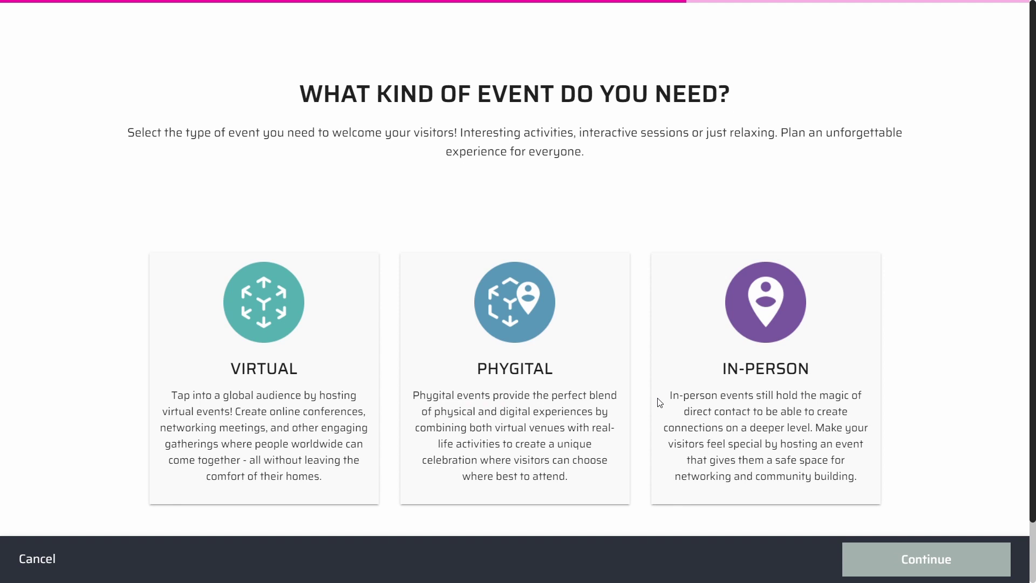
click(787, 387)
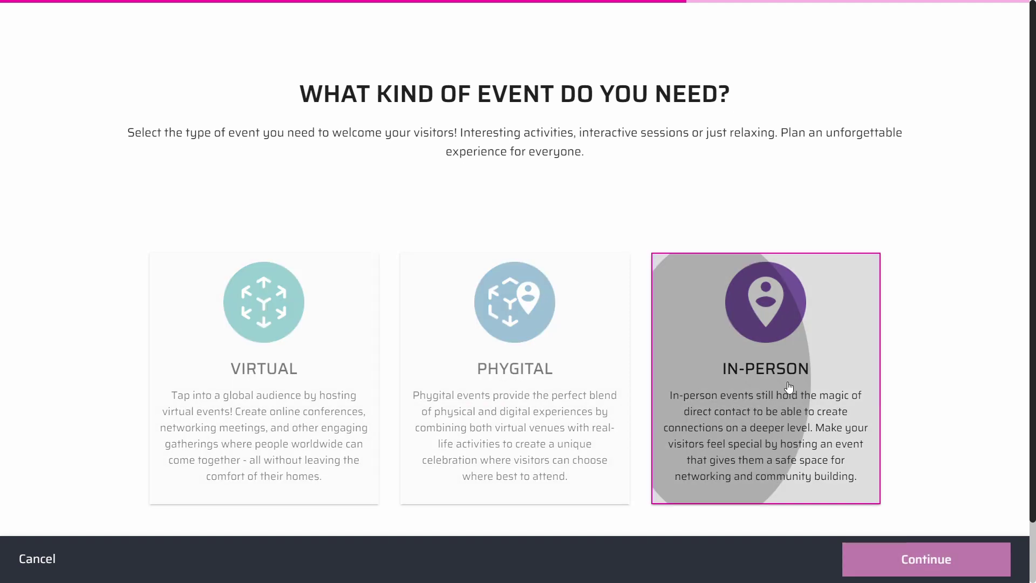
click(901, 559)
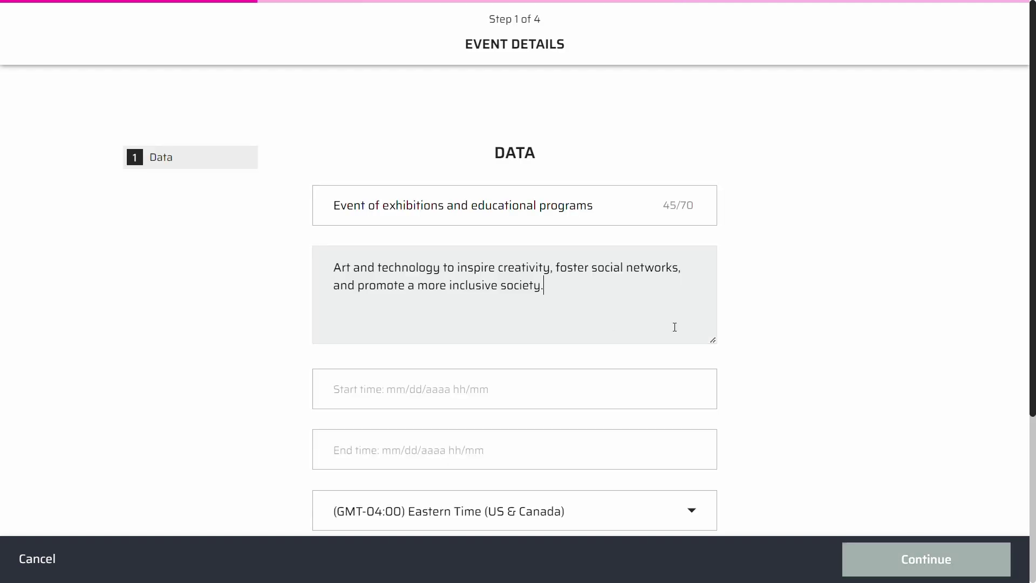
Set the event to start August 30 and end August 31, 2023.
click(811, 269)
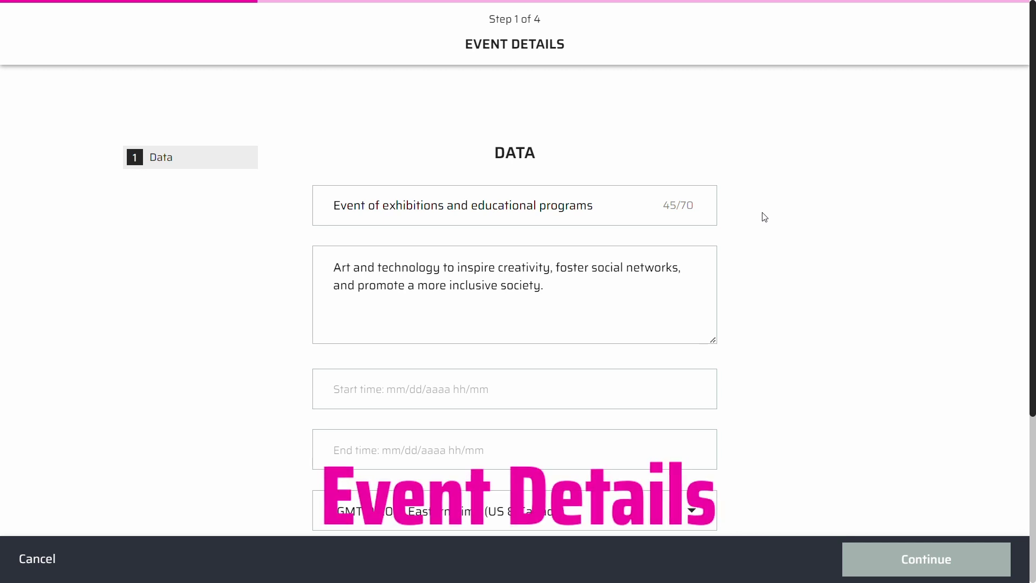
click(452, 384)
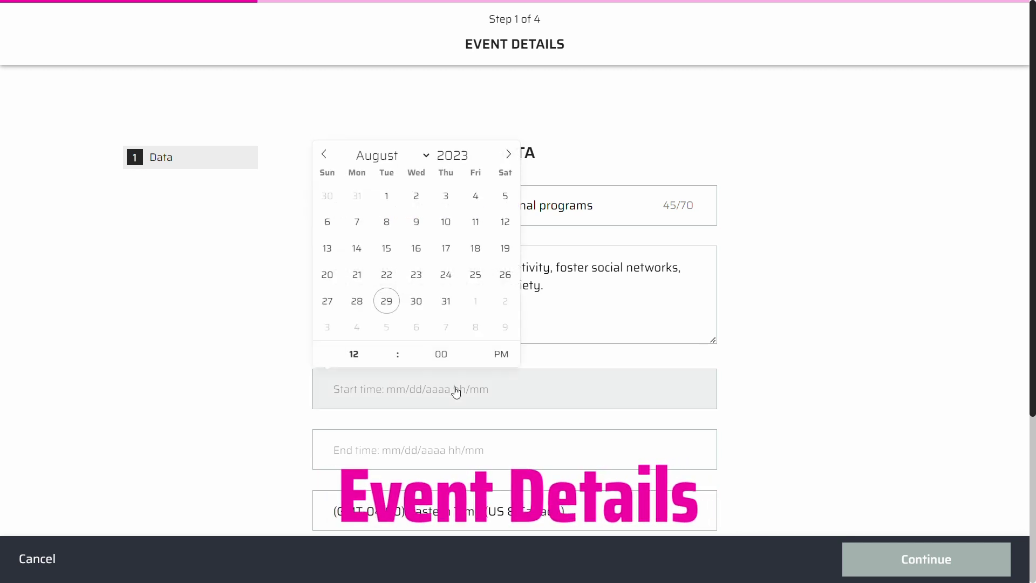
click(415, 302)
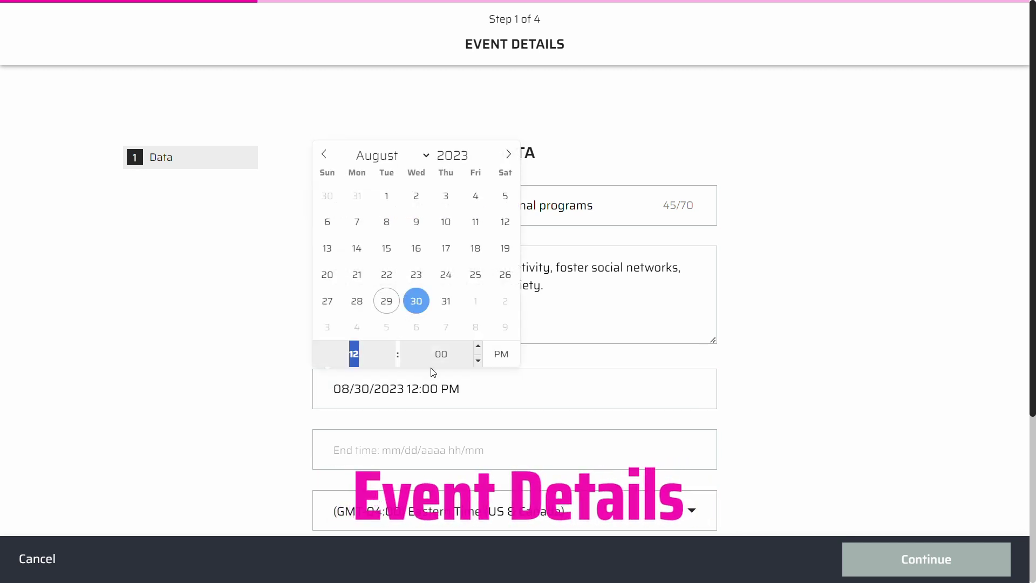
click(450, 447)
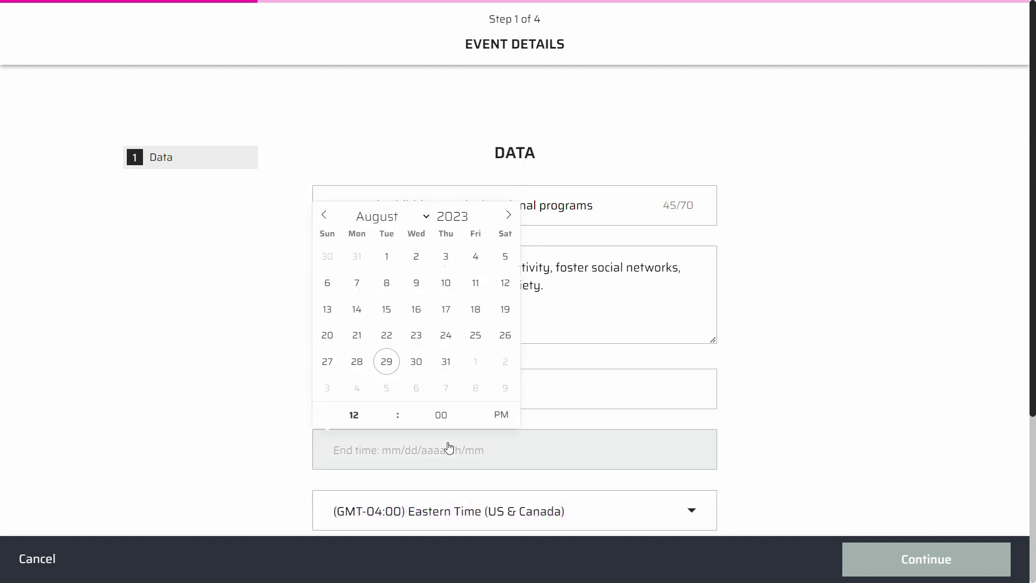
click(446, 362)
click(776, 342)
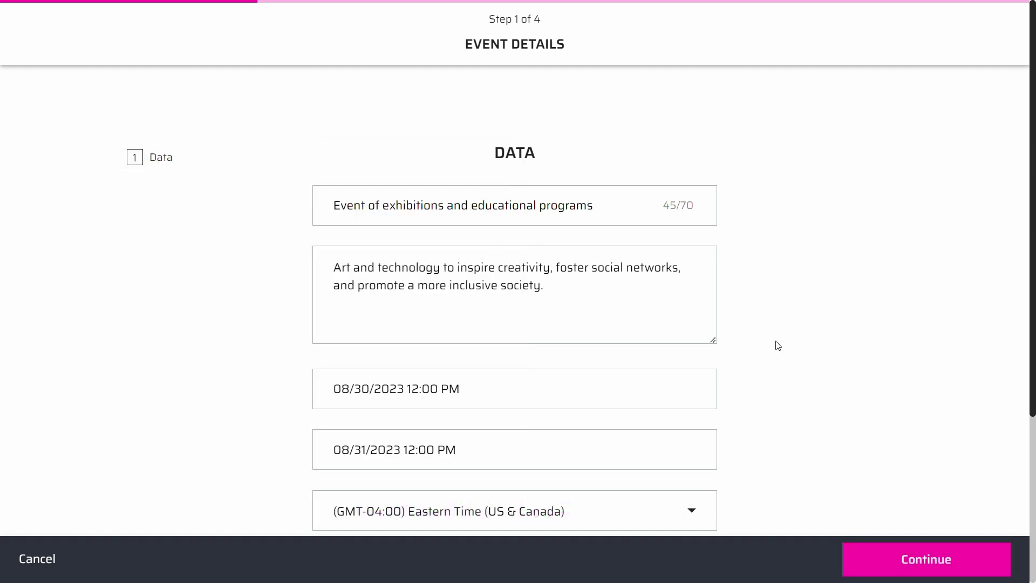
Tag the event #EXHIBITIONS and #ACTIVATIONS and continue to the Agenda step.
scroll(761, 342, down, 5)
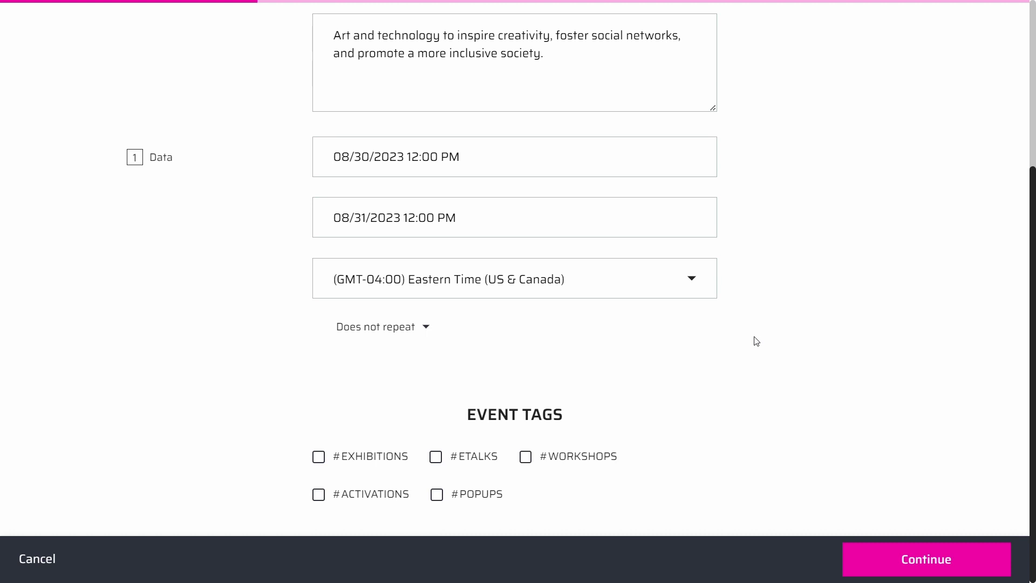
click(330, 463)
click(327, 494)
click(949, 564)
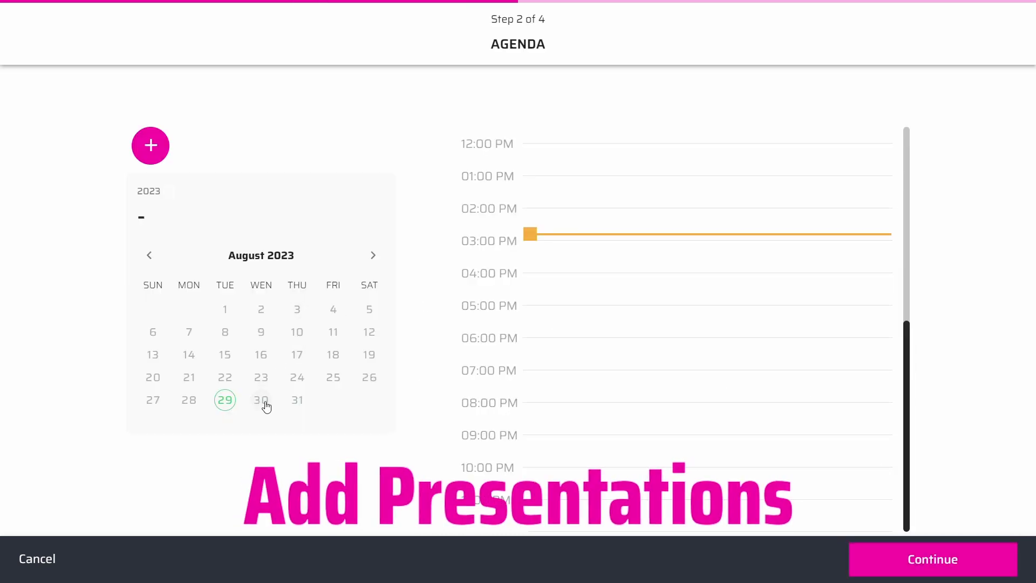
Add a presentation dated 08/30/2023 running from 12:00 to 3:00 PM.
click(151, 147)
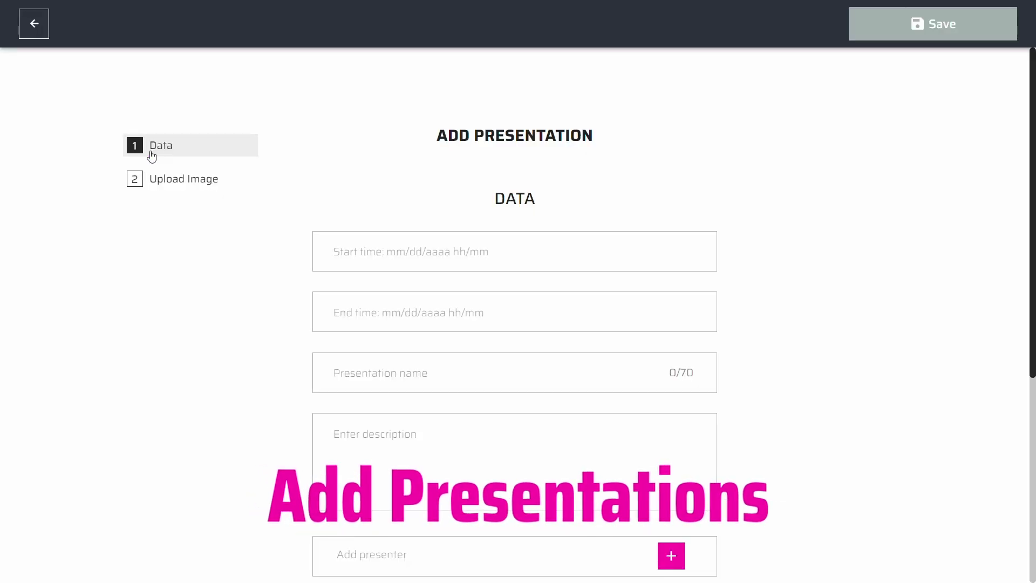
click(511, 259)
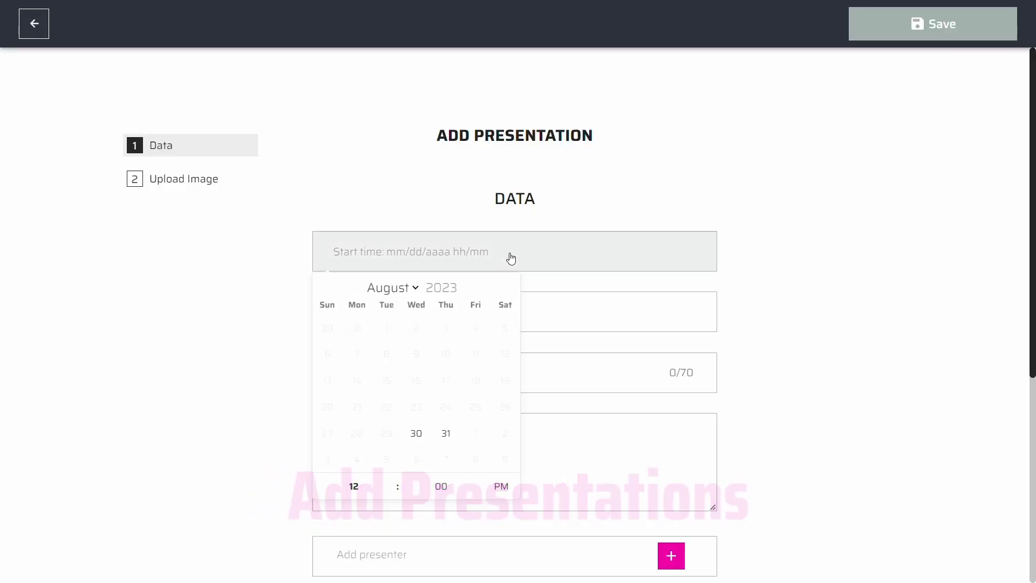
click(415, 433)
click(536, 322)
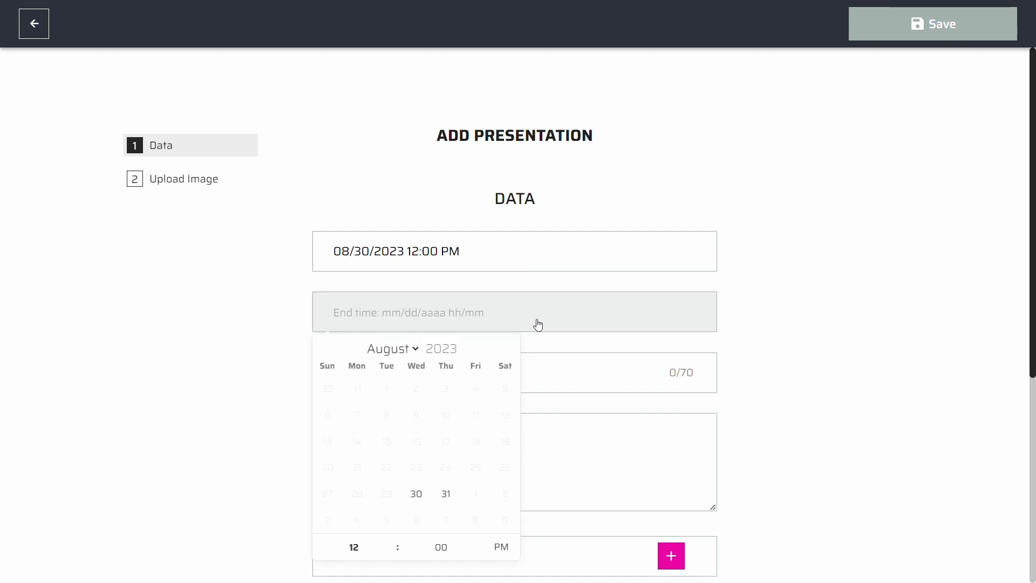
click(416, 493)
click(389, 542)
click(389, 542)
click(389, 542)
click(756, 397)
scroll(747, 397, down, 3)
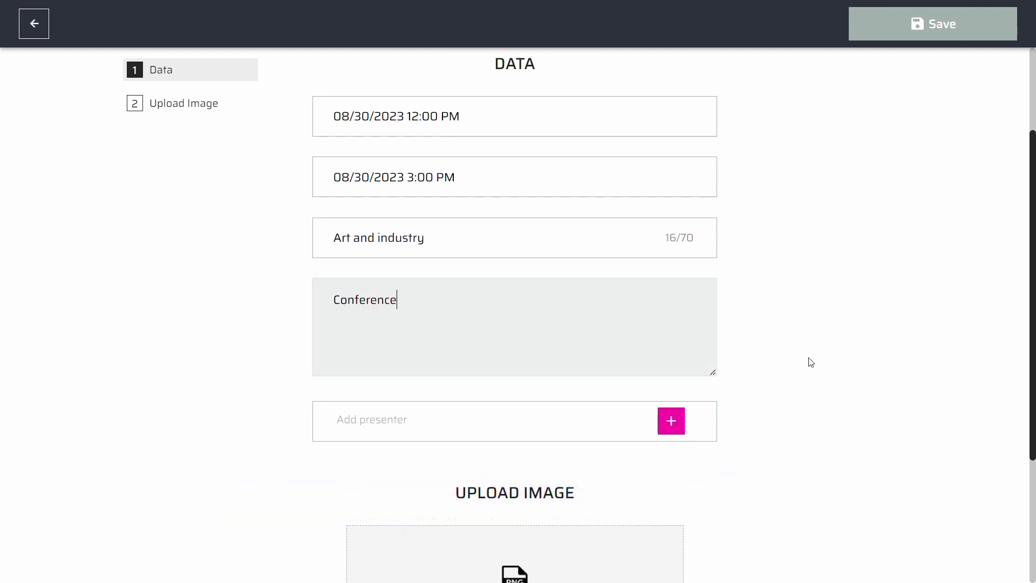
Add a presenter with a photo, name, e-mail and the bio 'Artist'.
click(671, 424)
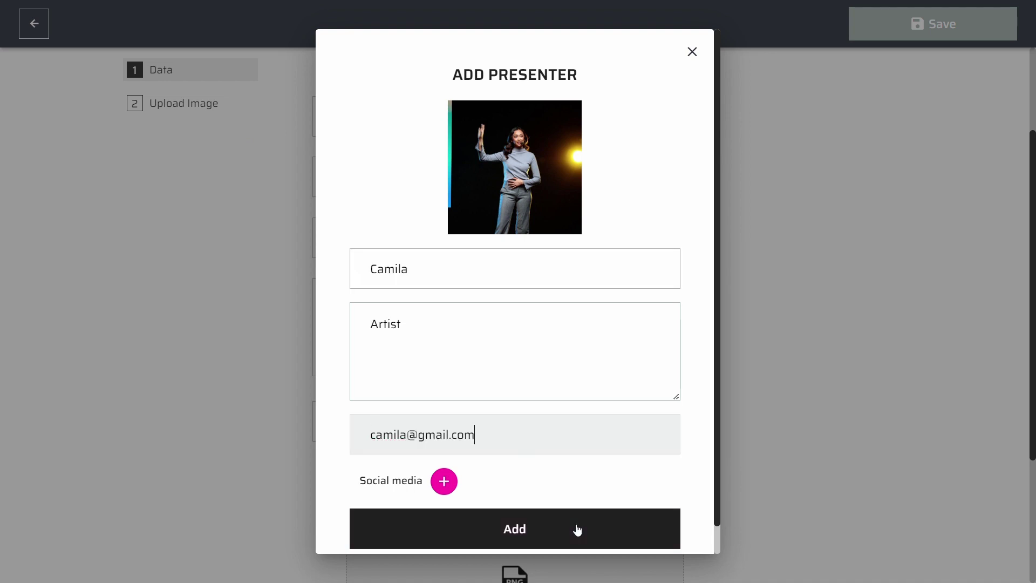
click(577, 529)
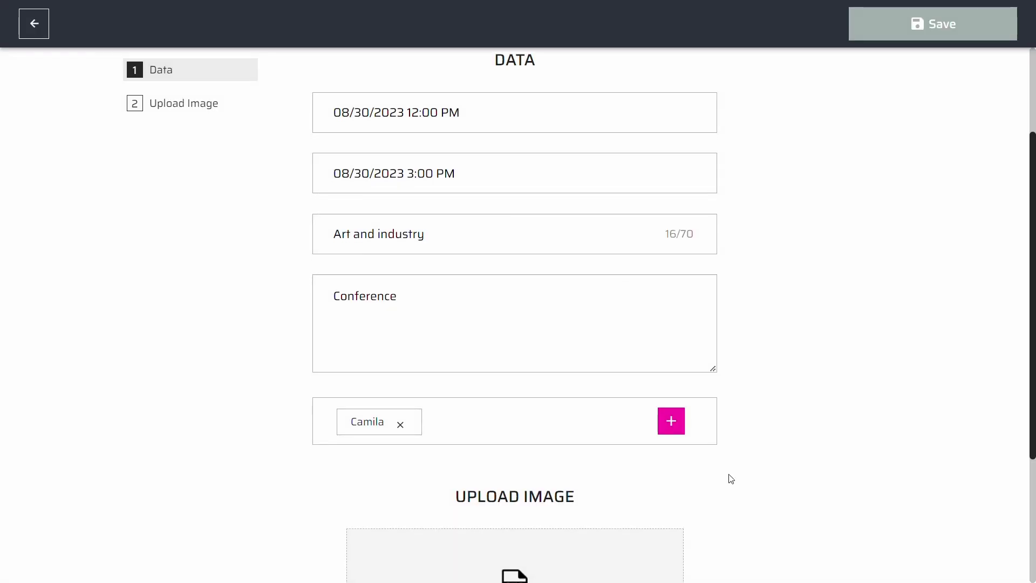
Upload the building photo to the Art and industry presentation and save it to the agenda.
scroll(729, 479, down, 4)
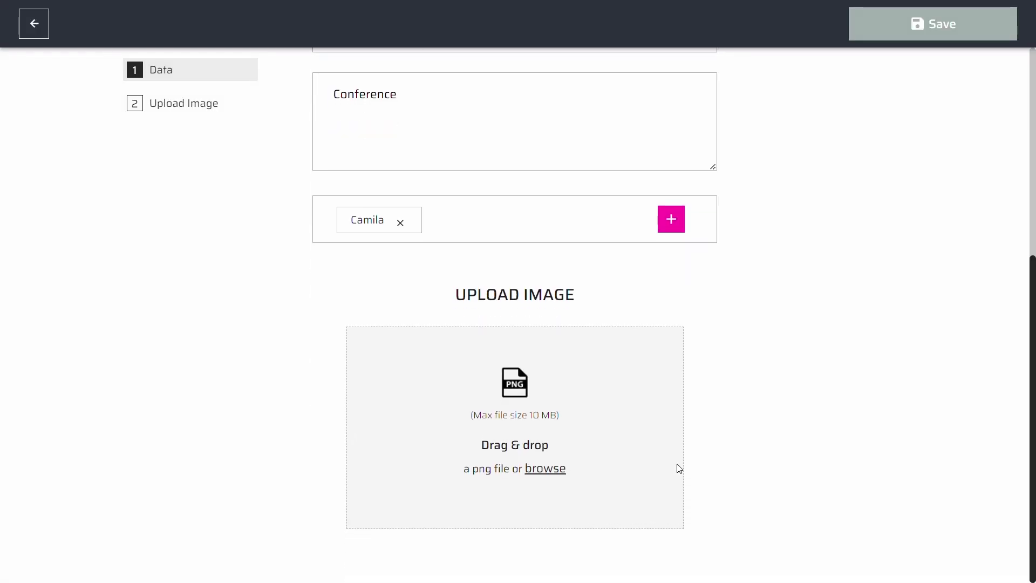
click(545, 469)
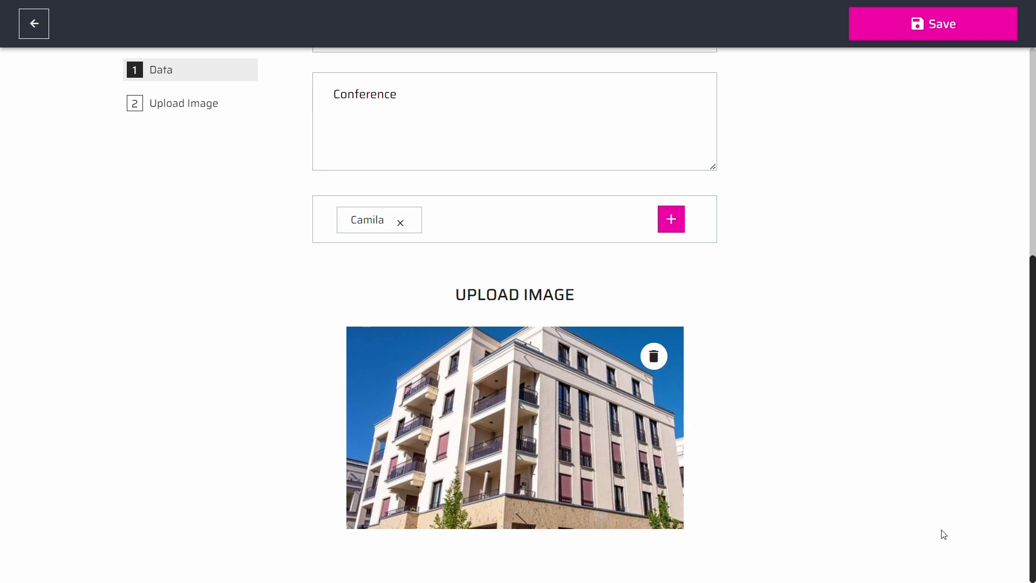
scroll(942, 530, up, 6)
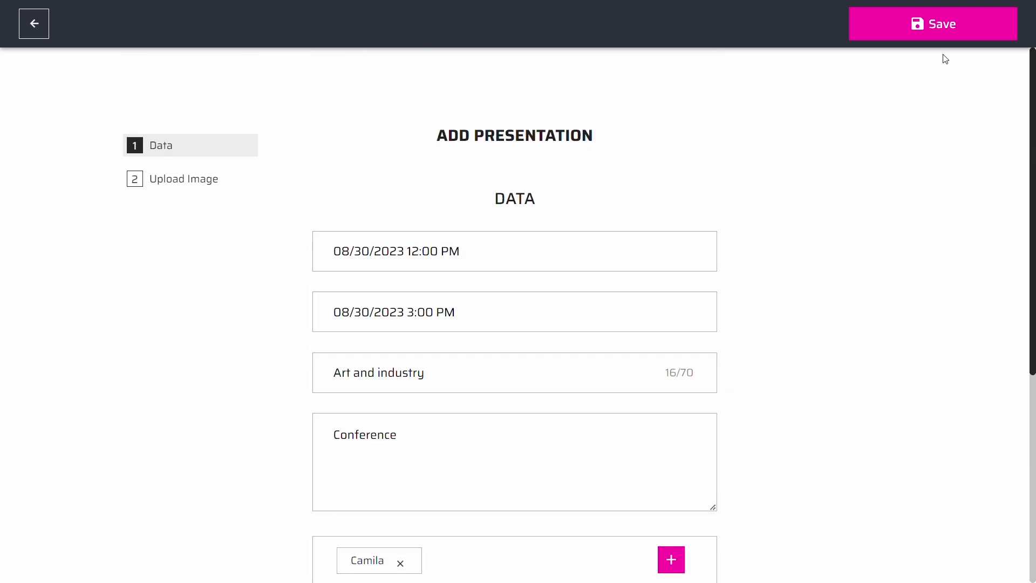
click(949, 34)
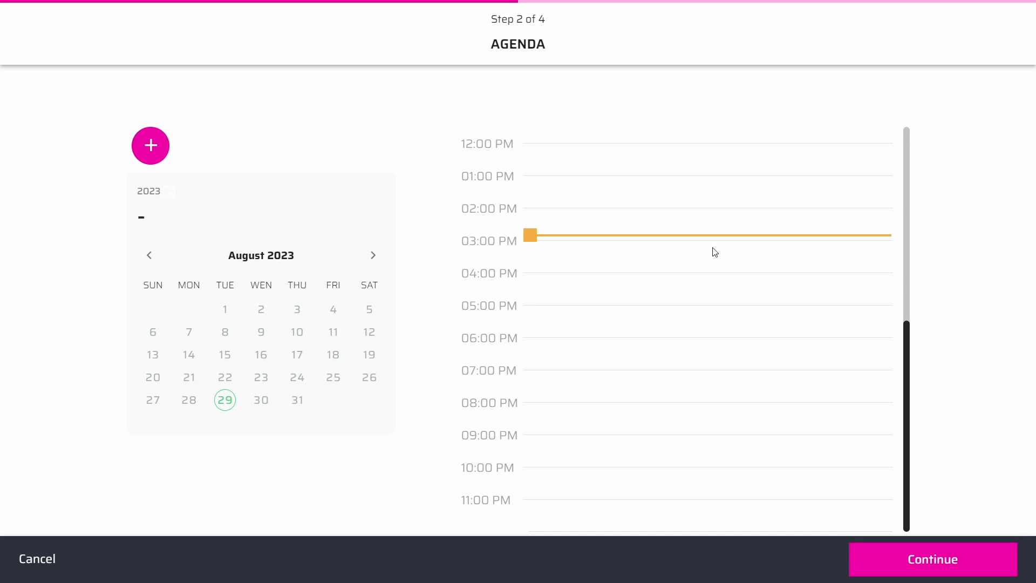
Invite a single presenter by name and e-mail, then continue to the Event Page step.
click(933, 558)
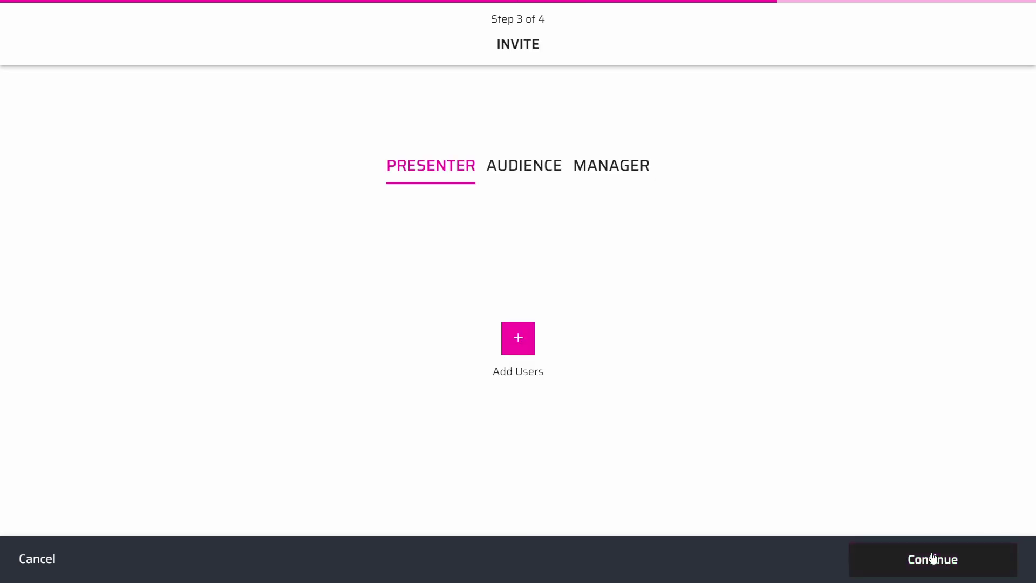
click(525, 346)
click(480, 374)
click(507, 264)
text(Nick)
key(Tab)
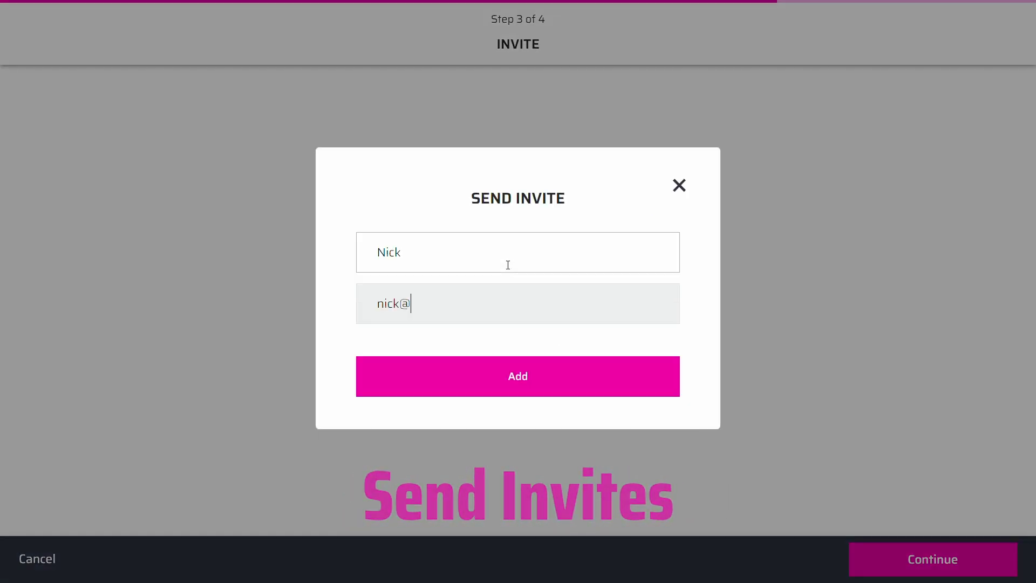
click(547, 392)
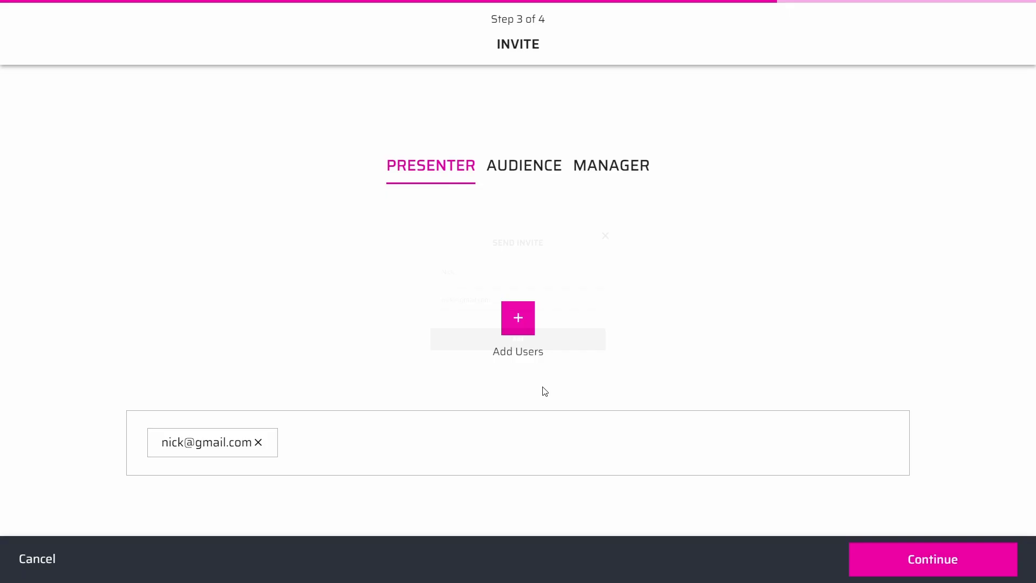
click(927, 569)
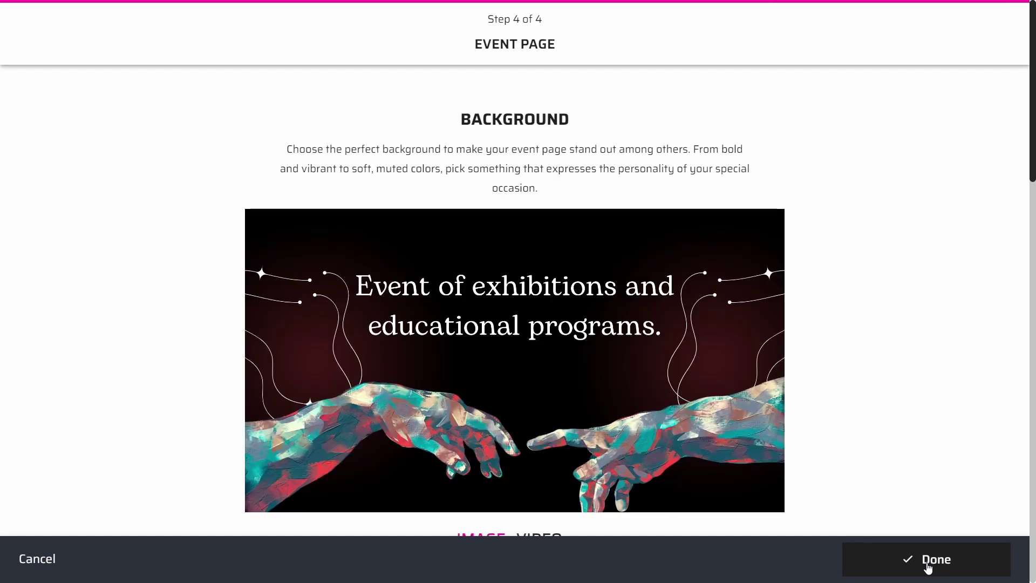
Scroll down the Event Page past the Sponsors section to the Physical Location fields.
scroll(697, 195, down, 7)
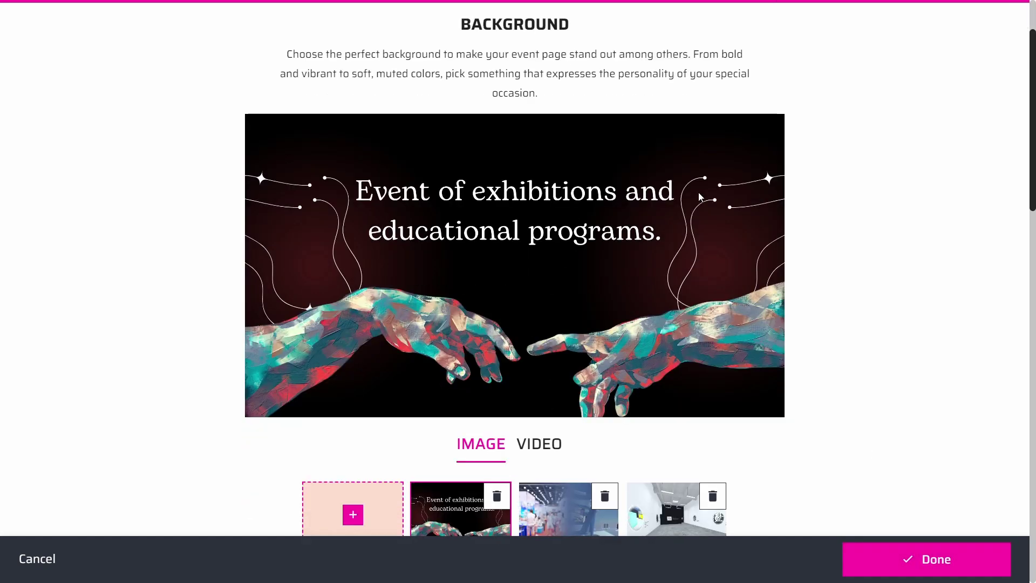
scroll(699, 199, down, 2)
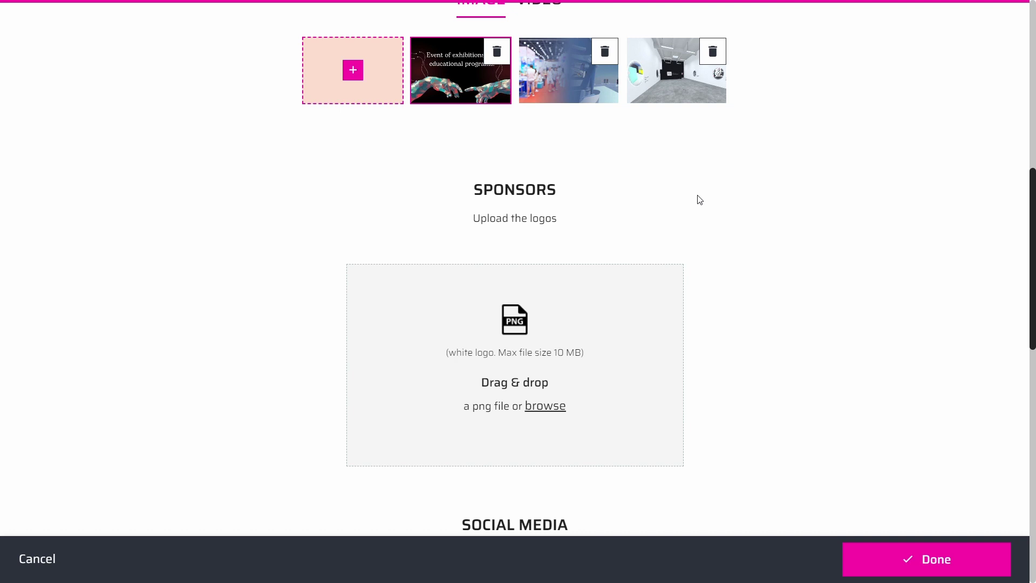
scroll(699, 199, down, 1)
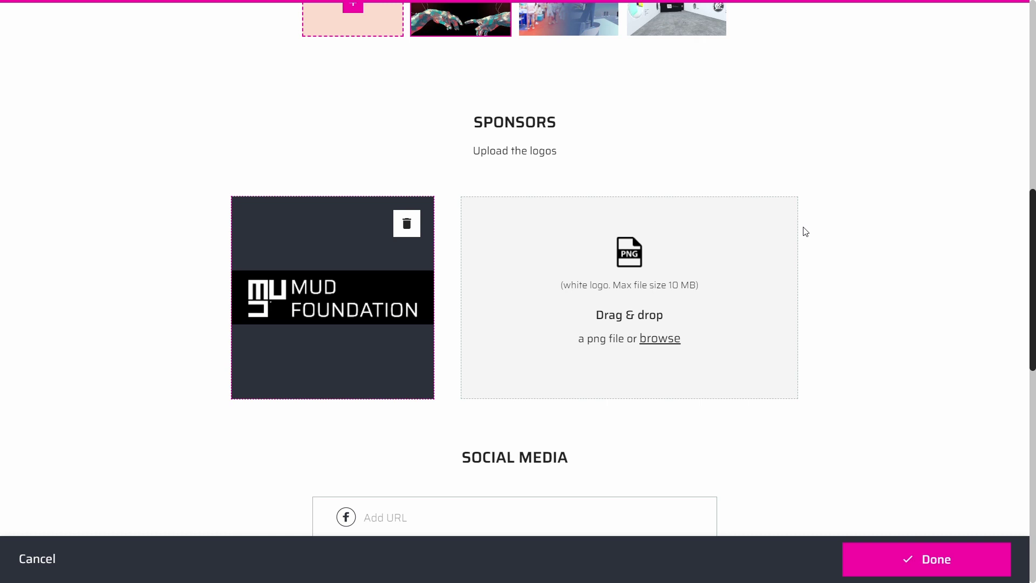
scroll(806, 231, down, 5)
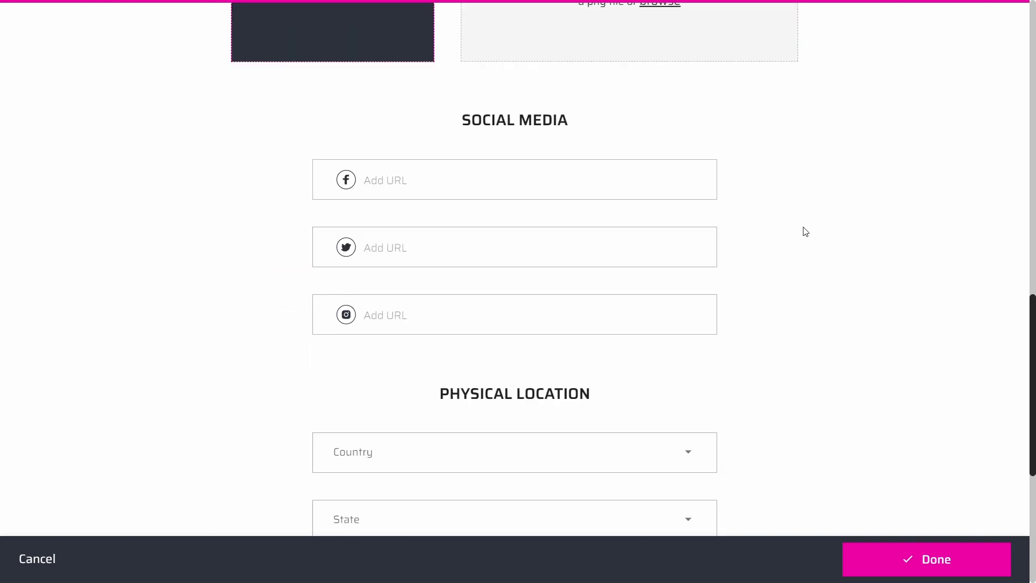
scroll(805, 231, down, 2)
scroll(678, 318, down, 1)
scroll(678, 318, down, 1)
Set the location to United States, Arkansas, Alma and finish creating the event.
click(693, 187)
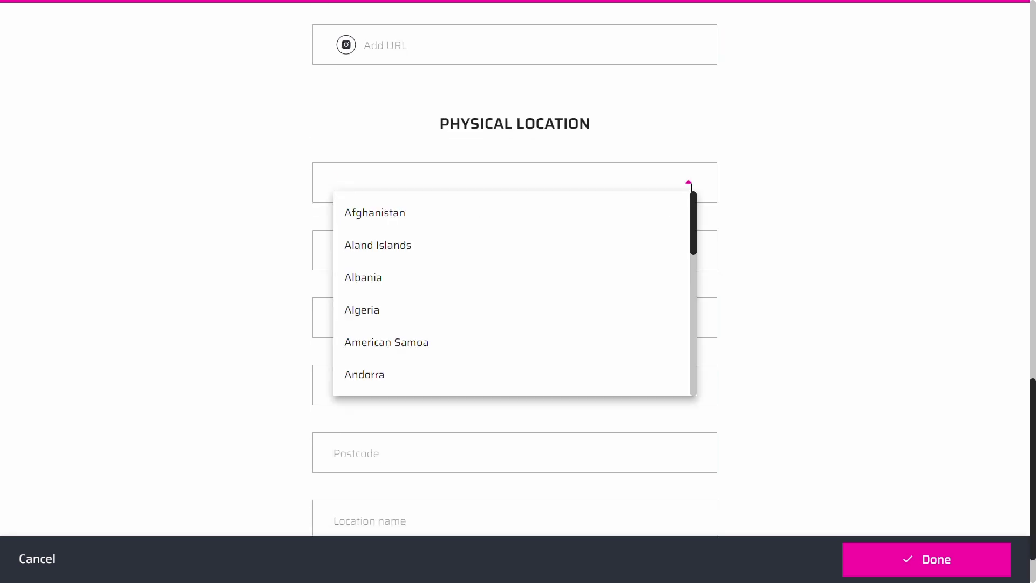
text(uni)
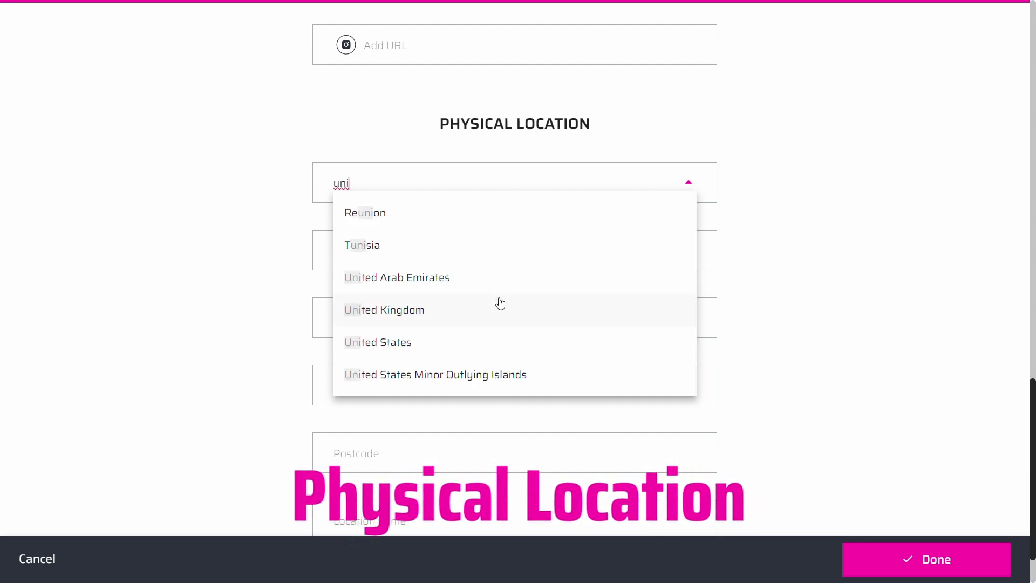
click(393, 342)
click(394, 260)
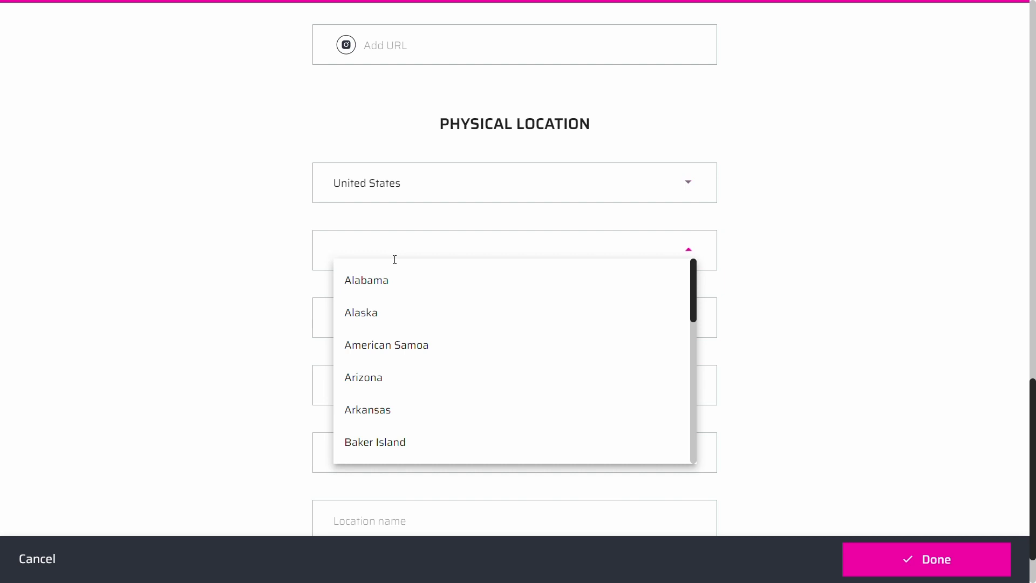
click(386, 418)
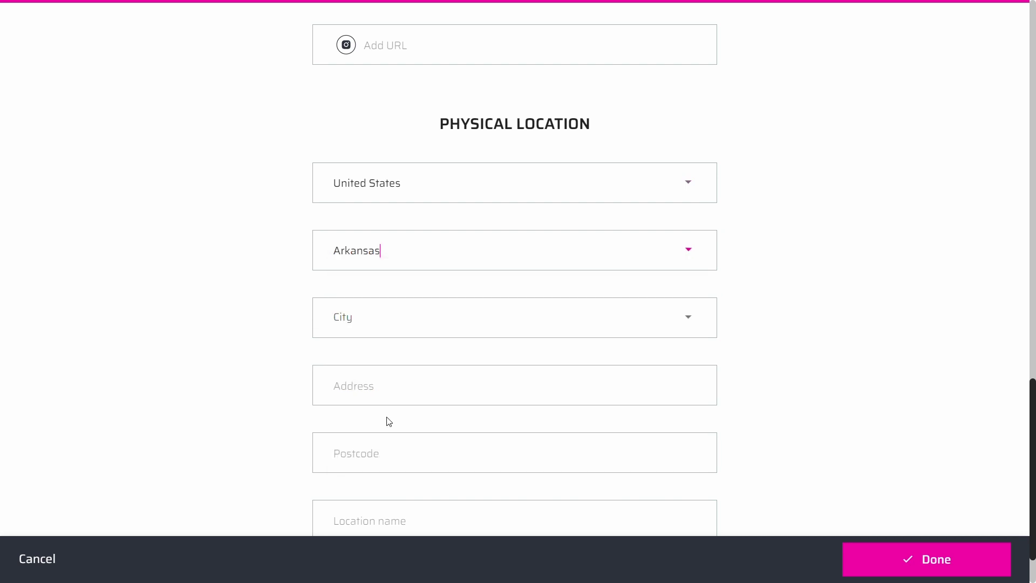
click(405, 324)
click(378, 384)
click(915, 559)
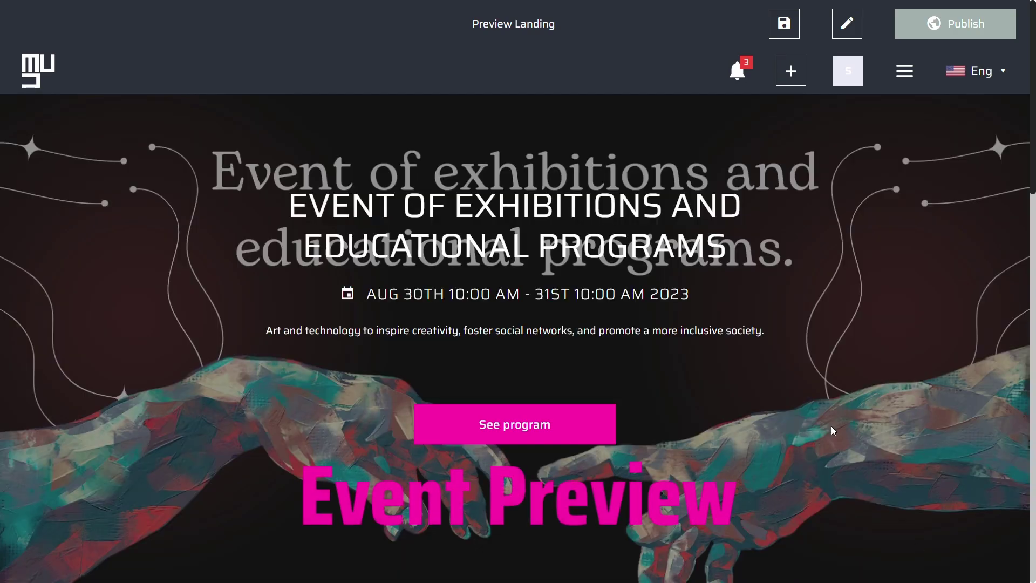
Scroll through the landing page preview to review the schedule, sponsor and location, then return to the top.
scroll(830, 426, down, 5)
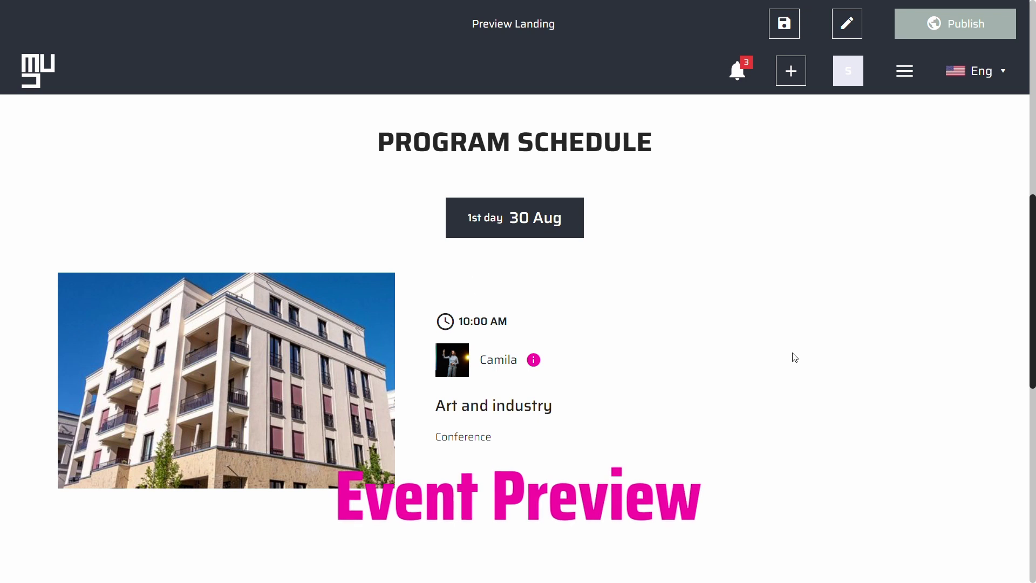
scroll(814, 363, down, 5)
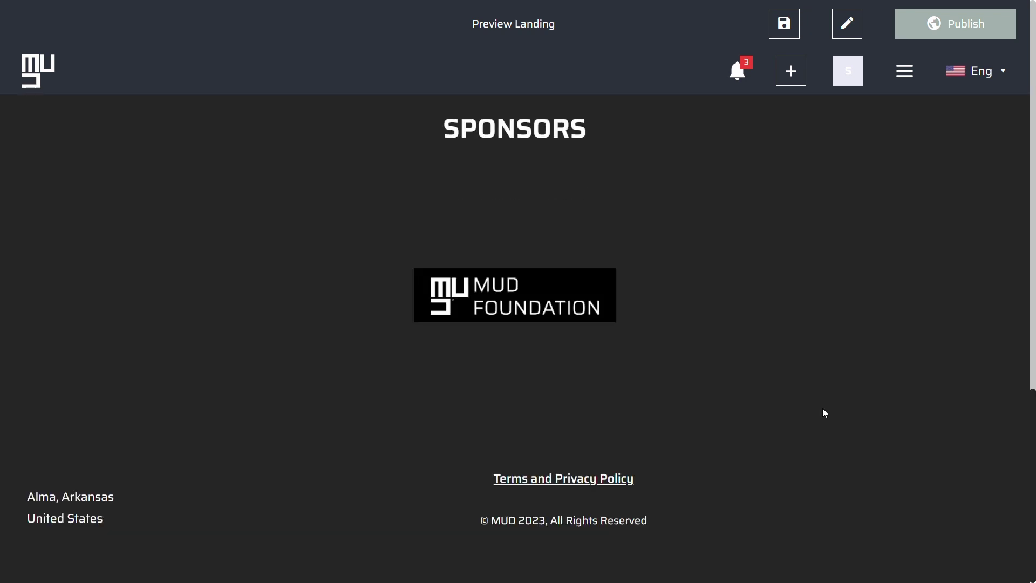
scroll(812, 419, up, 10)
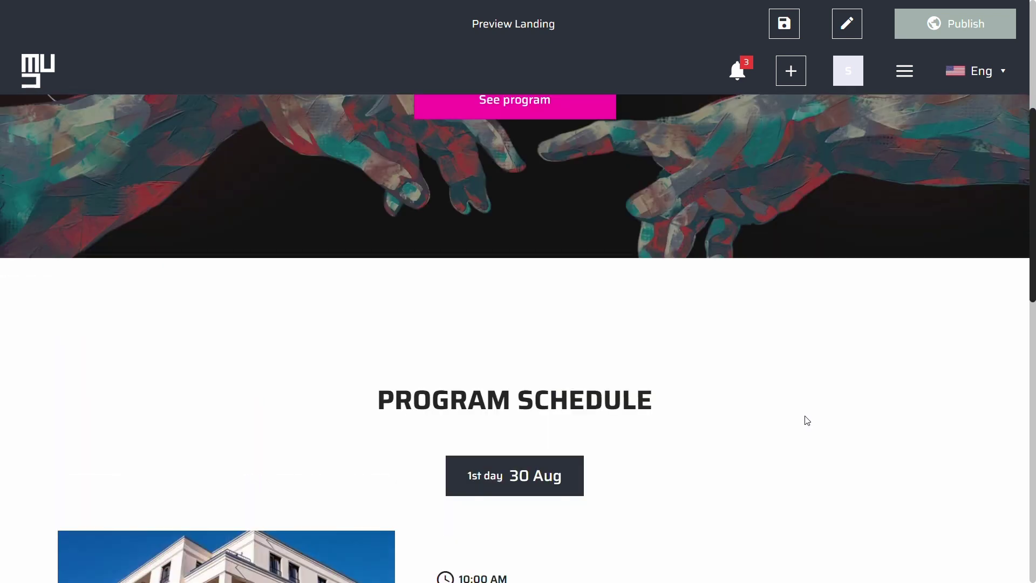
scroll(807, 420, up, 4)
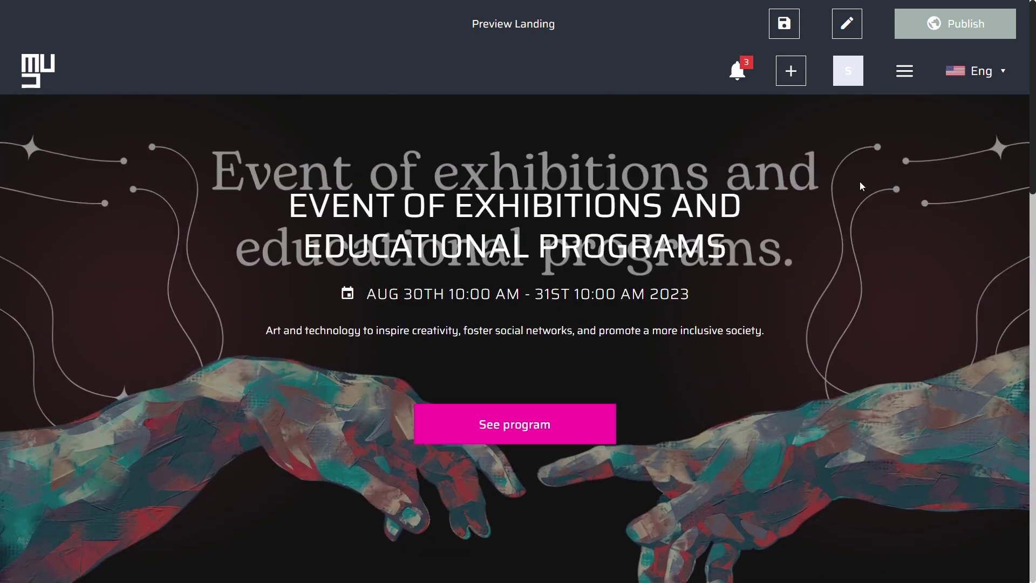